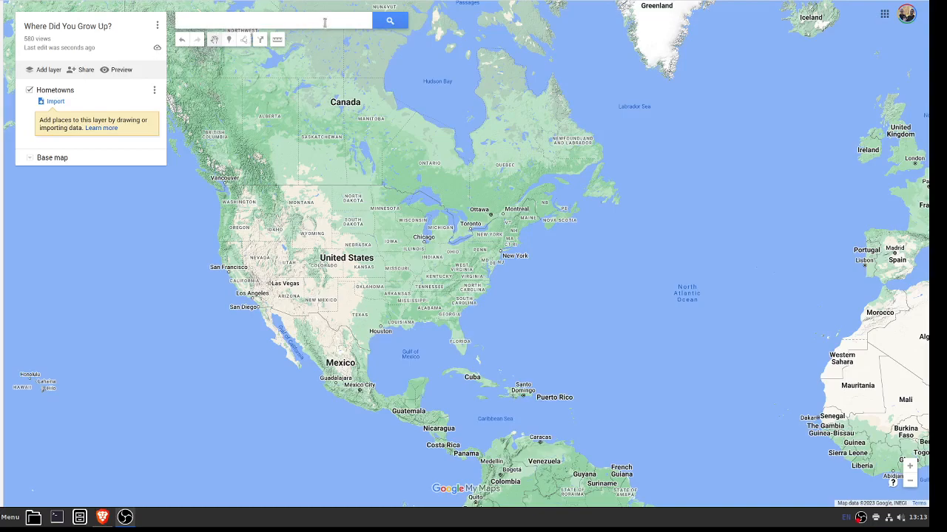
Step: Search for Upper St Clair and go to the Upper St Clair, PA suggestion
left_click(211, 23)
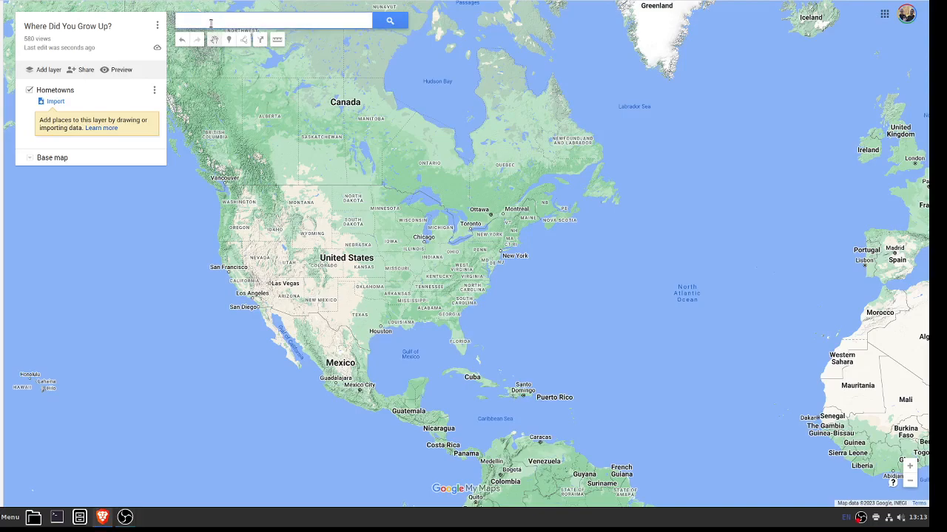
type("Upper")
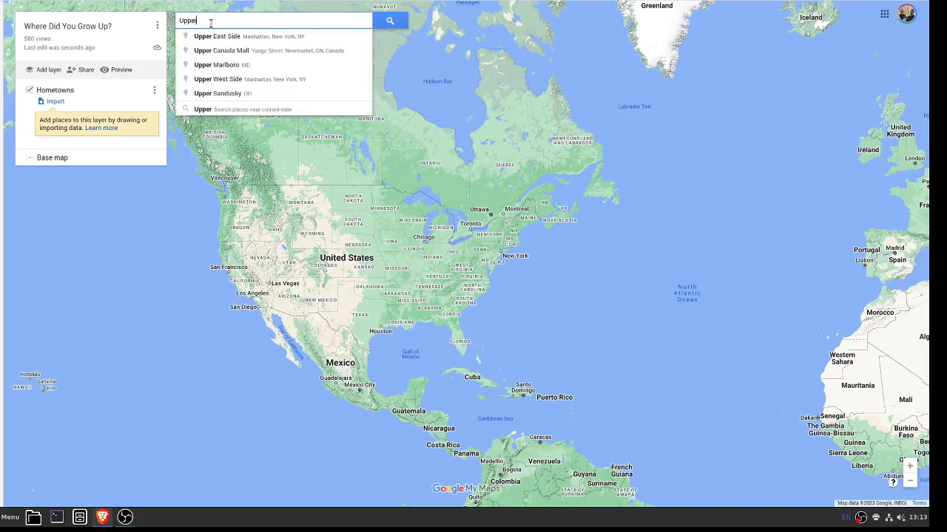
type(" St Clair")
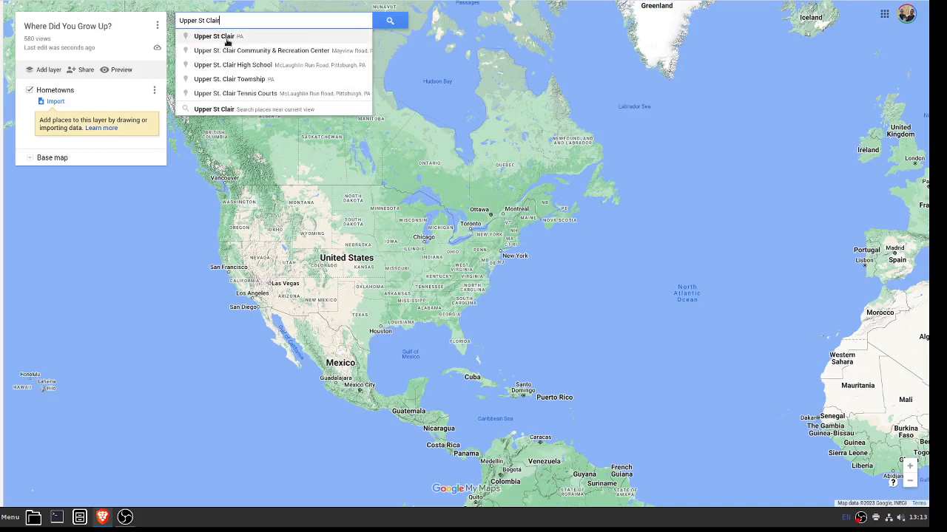
left_click(228, 37)
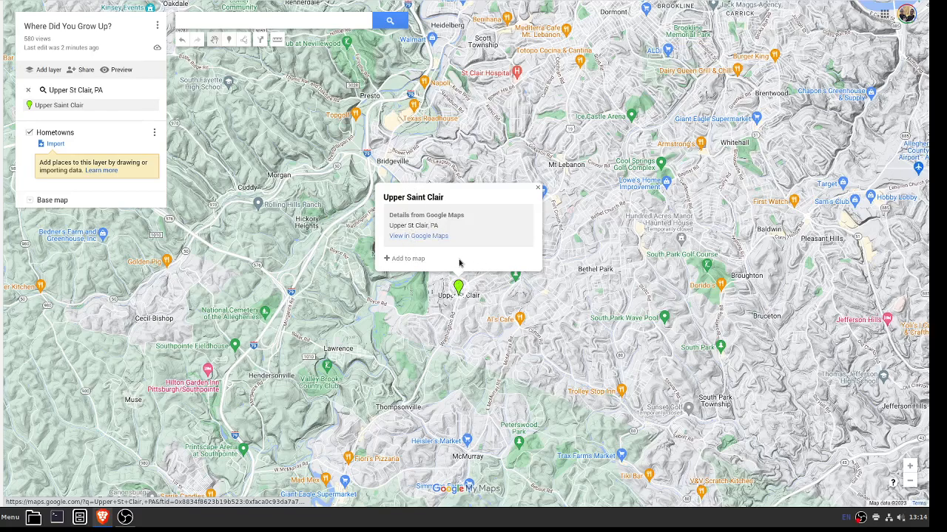
Step: Add Upper Saint Clair to the Hometowns layer from its info popup
left_click(398, 261)
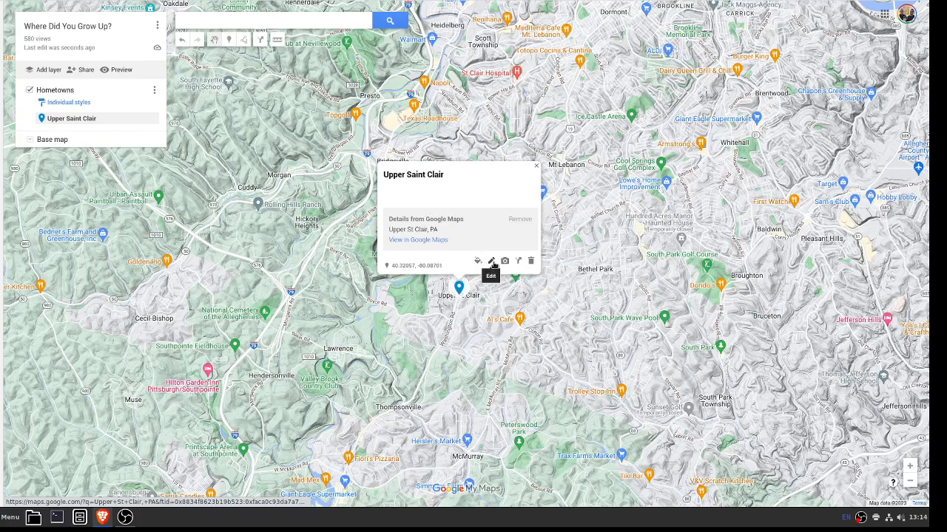
left_click(491, 262)
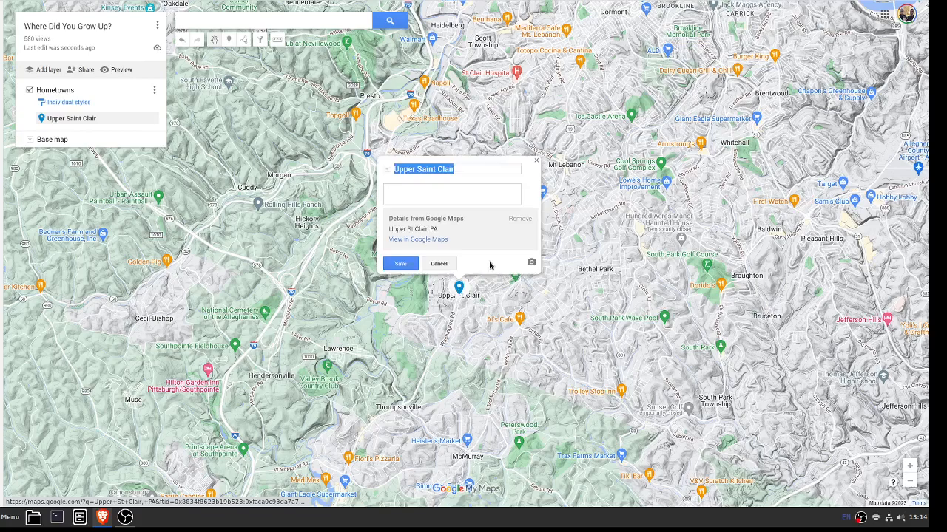
left_click(465, 189)
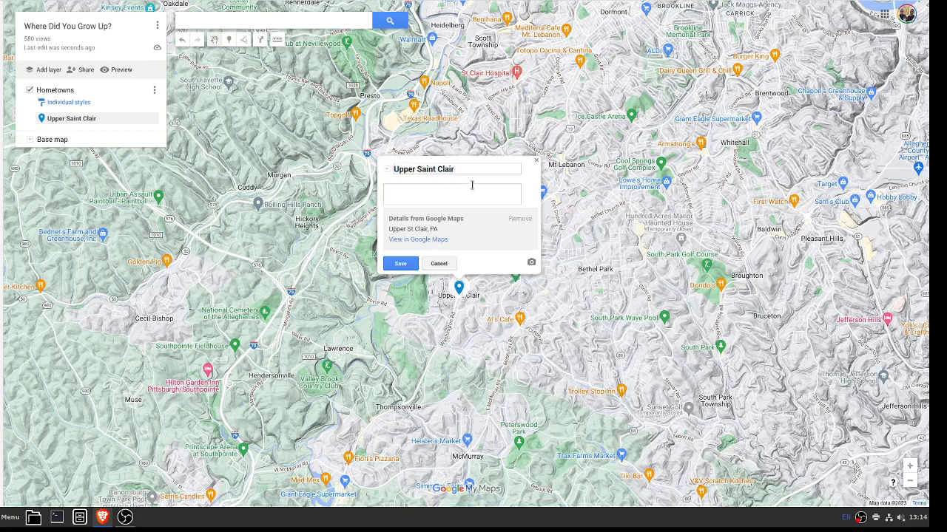
type("Jason Todd")
type(", ")
type("19")
type("9")
type("75")
type("-")
type("19")
type("85")
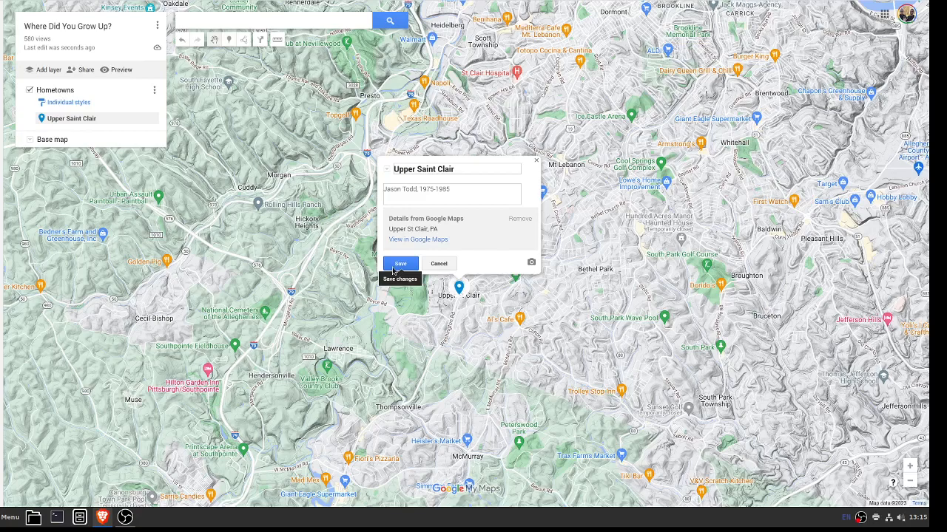
left_click(401, 264)
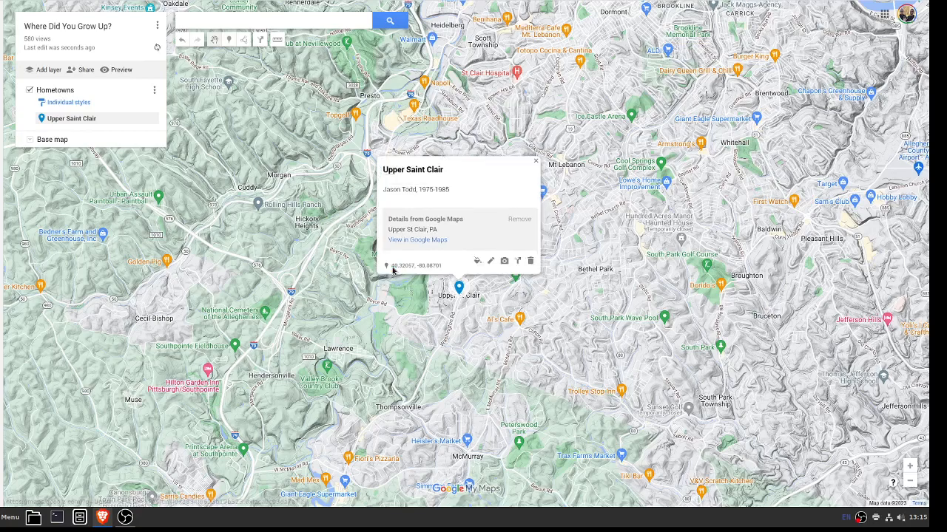
Step: Style the Upper Saint Clair pin yellow with a house icon and close its card
left_click(478, 261)
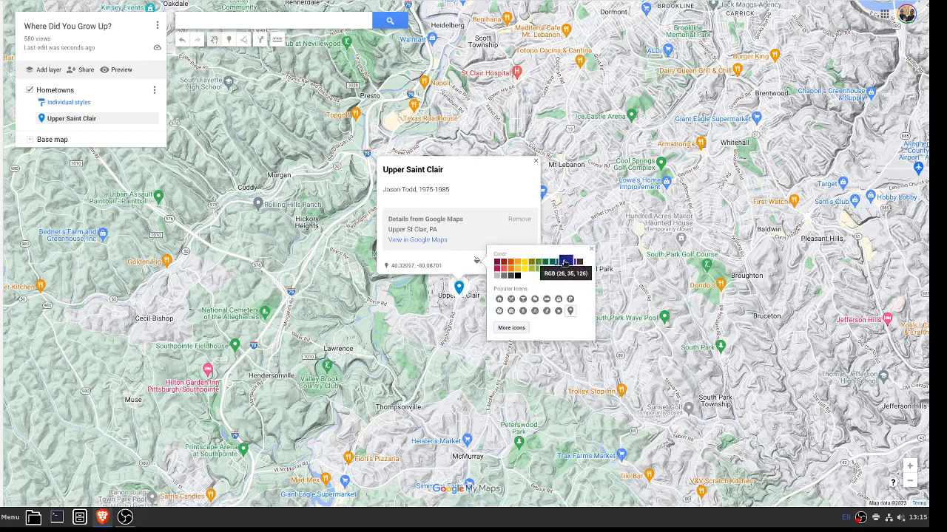
left_click(522, 264)
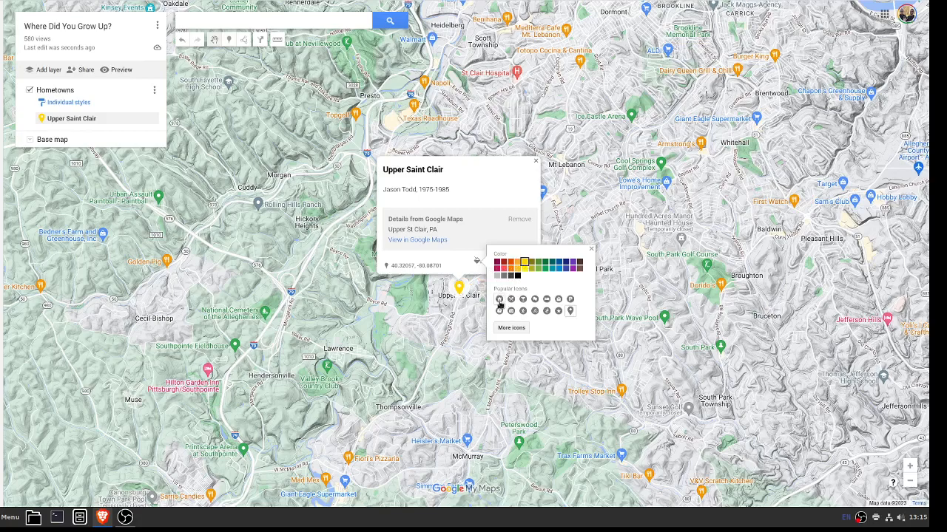
left_click(500, 299)
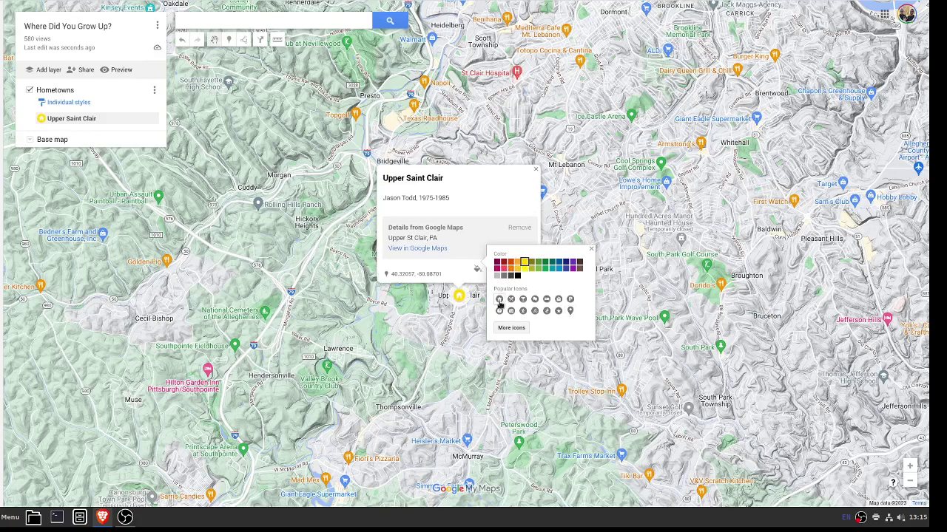
left_click(591, 250)
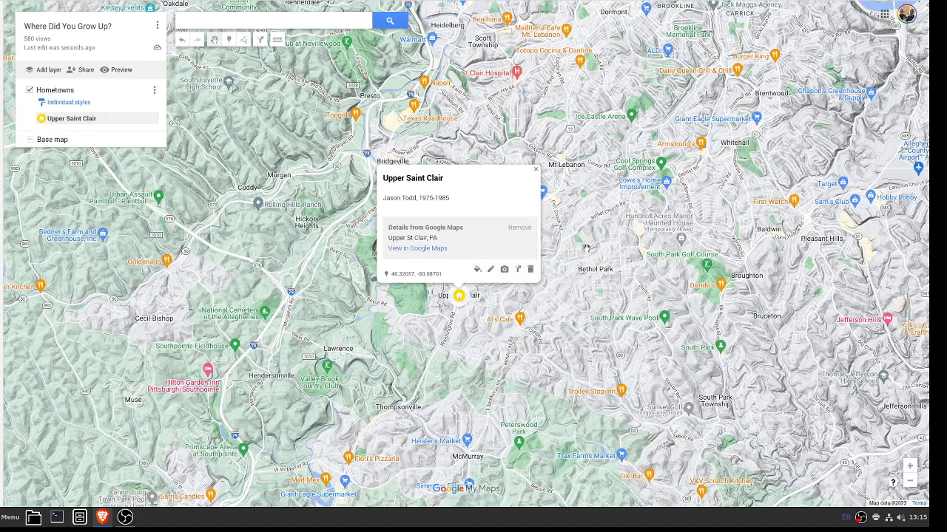
left_click(536, 170)
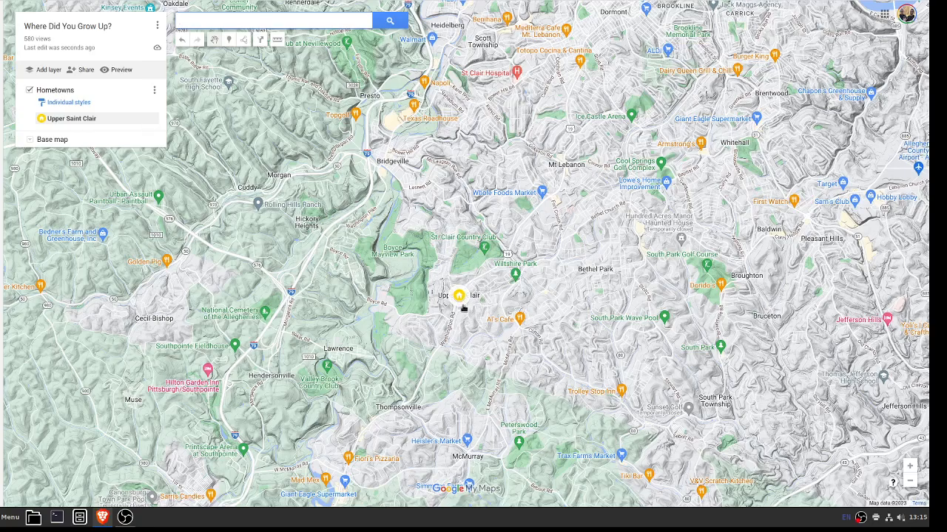
Step: Zoom out to the whole world and reopen the Upper Saint Clair pin's details
left_click(910, 483)
left_click(909, 483)
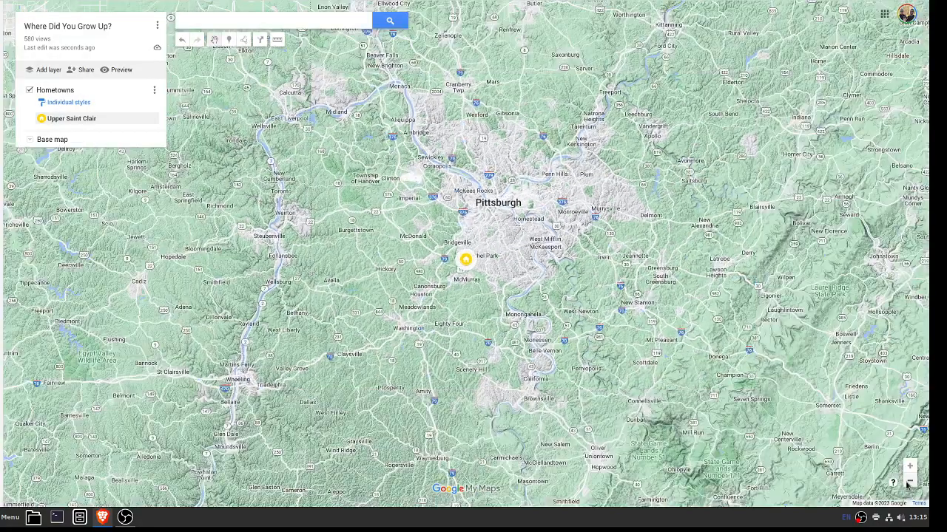
left_click(909, 483)
left_click(909, 482)
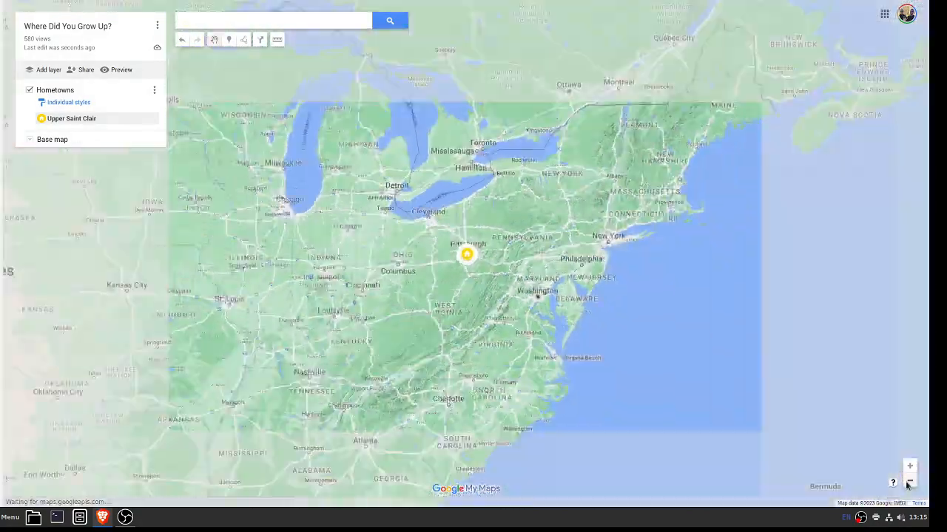
left_click(910, 483)
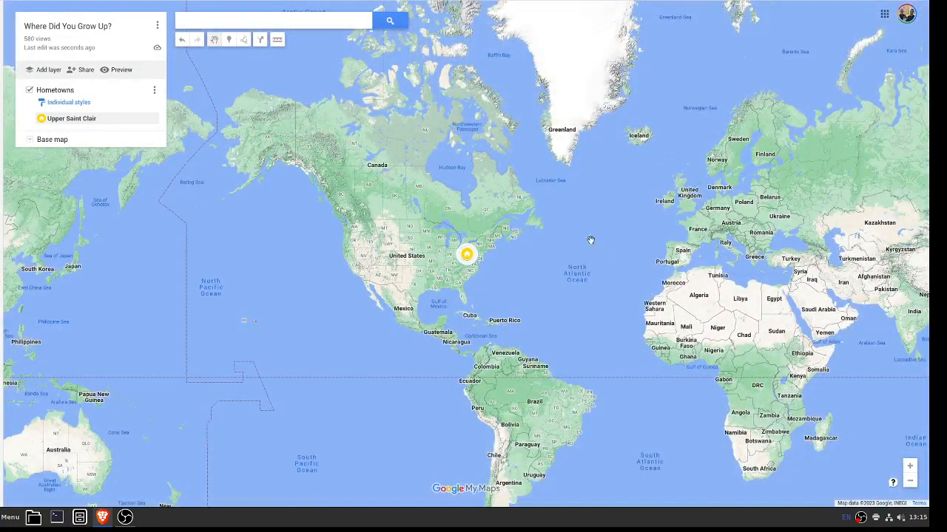
left_click(467, 255)
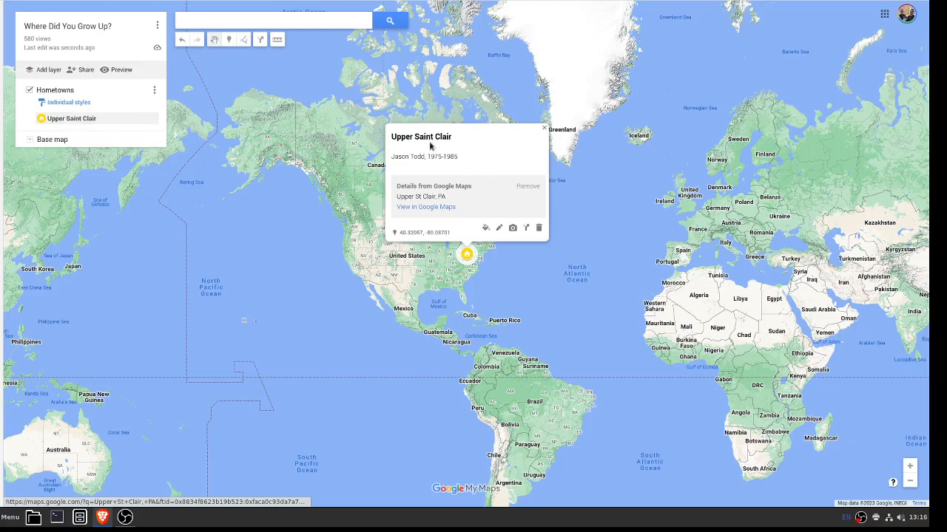
Step: Add a second line "John Smith, 1999-2019" to the description, save and close the card
left_click(498, 229)
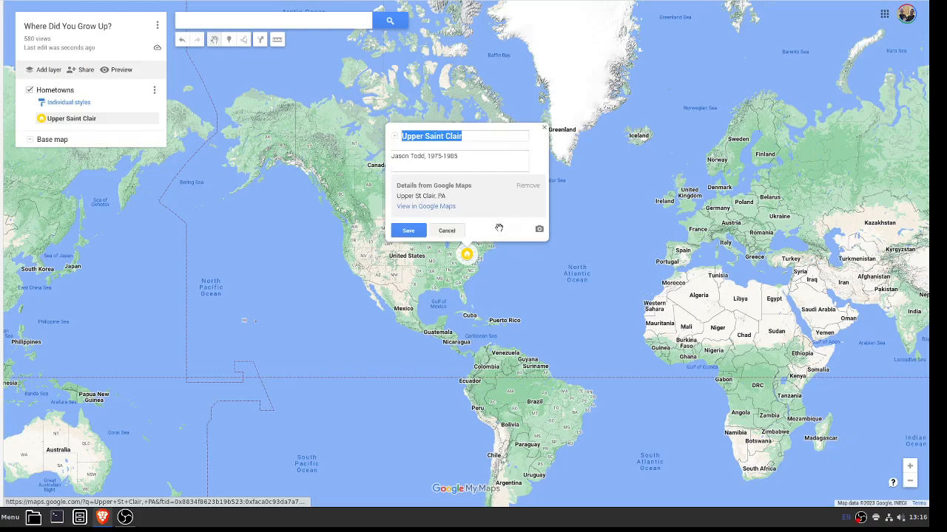
left_click(466, 158)
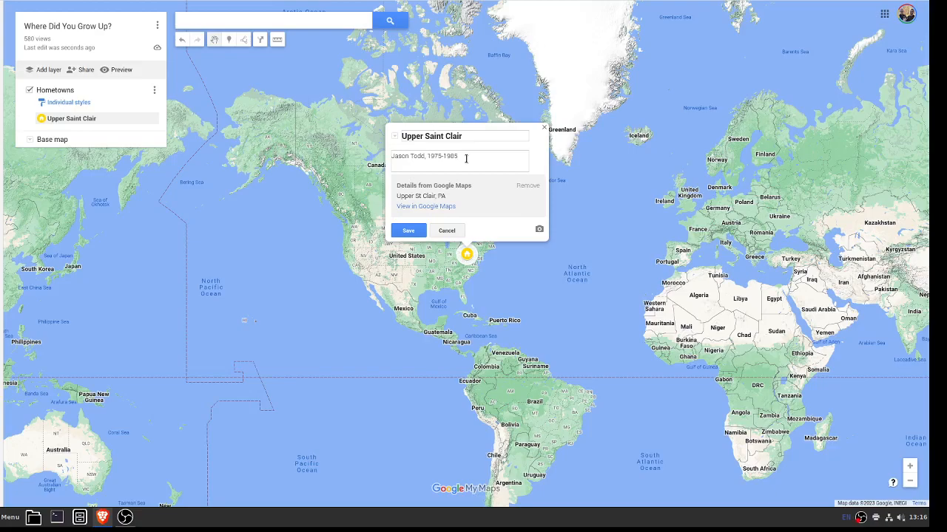
key("Return")
type("John Smith,")
type(" 1999")
type("-")
type("29")
type("019")
left_click(409, 231)
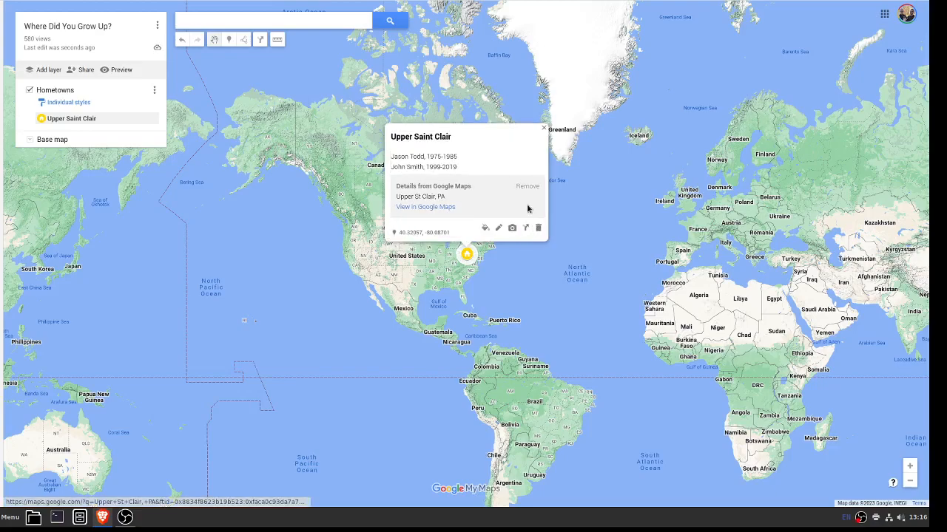
left_click(543, 128)
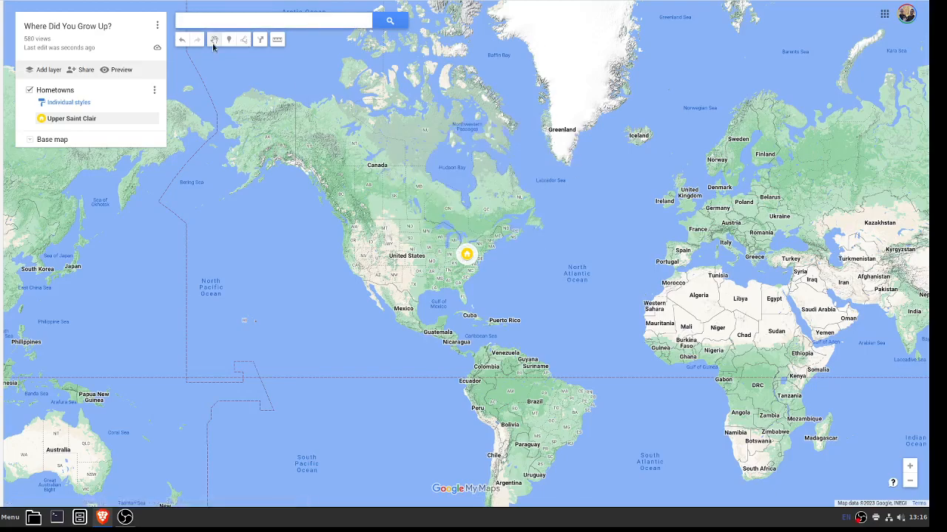